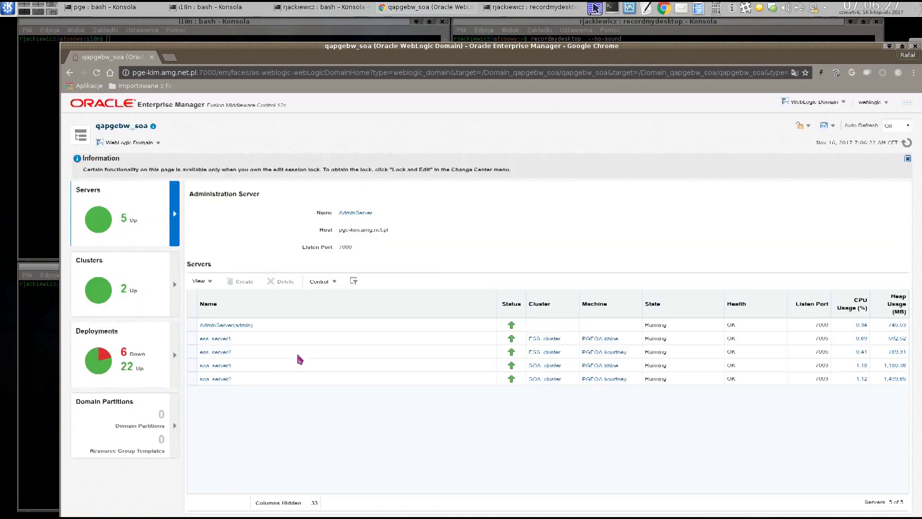
- Open the ESSAPP scheduling service running on ess_server1 from the domain's Scheduling Services targets
click(80, 130)
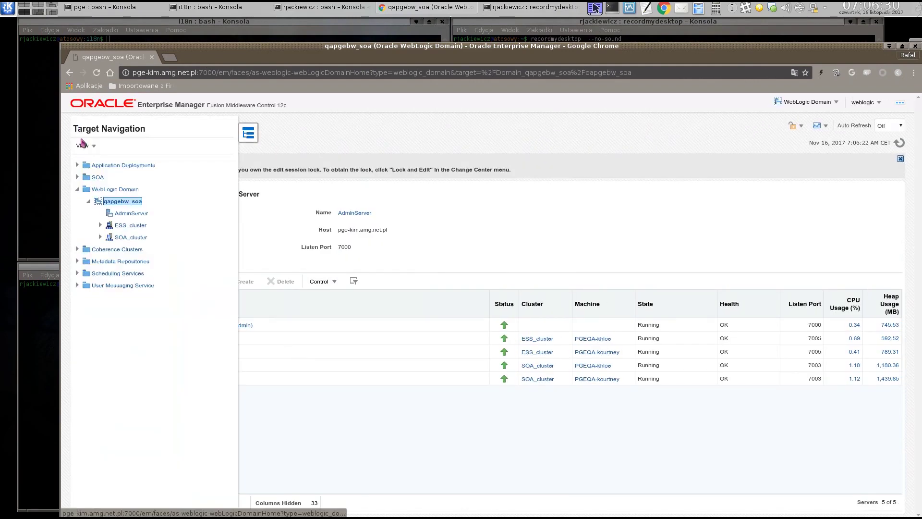
click(77, 273)
click(88, 286)
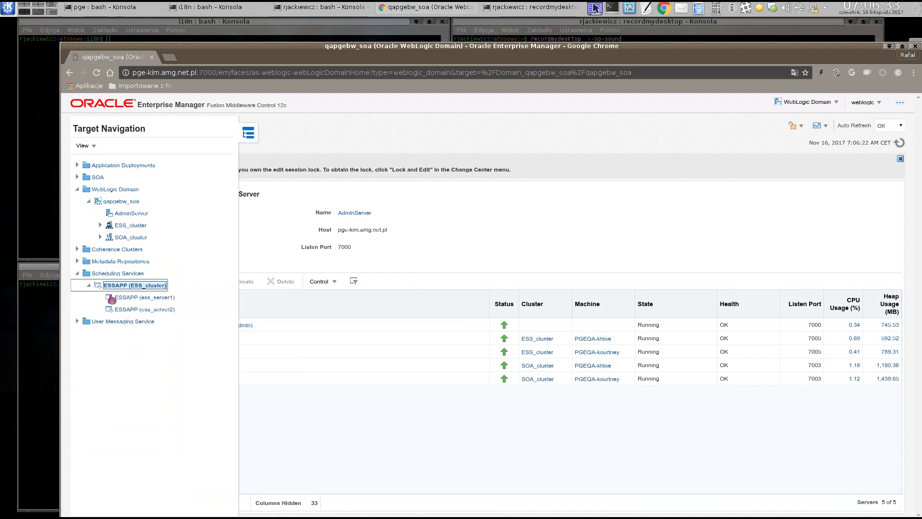
click(117, 298)
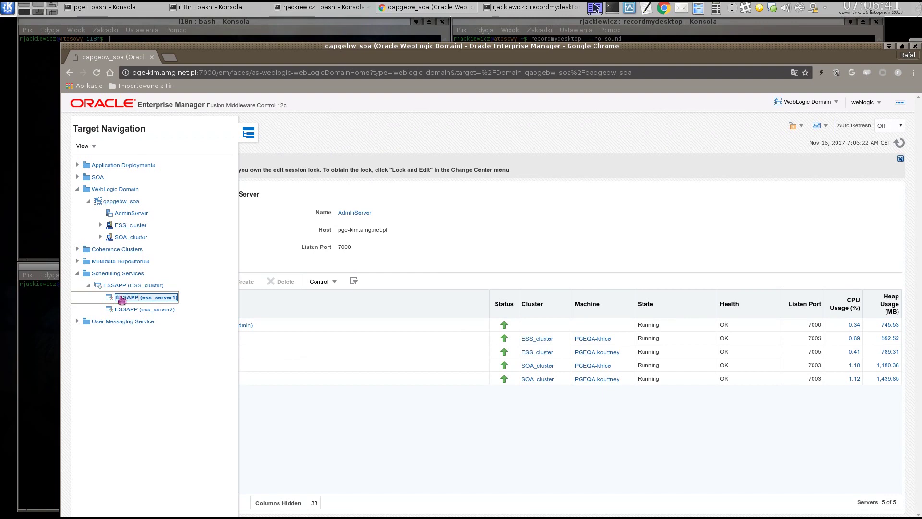
click(122, 299)
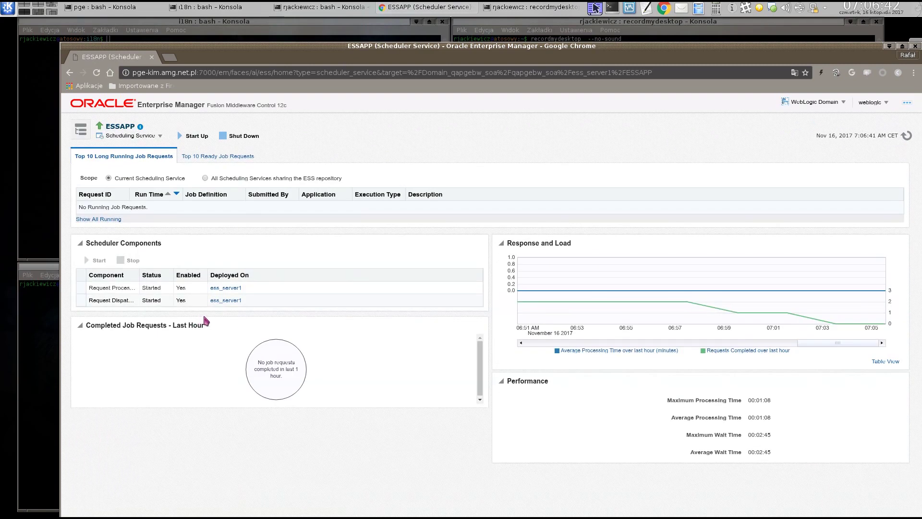
- Submit a one-time job request for EssNativeHostingApp using the job definition jenna_PGEUsluga_HDService
click(155, 137)
mouse_move(163, 198)
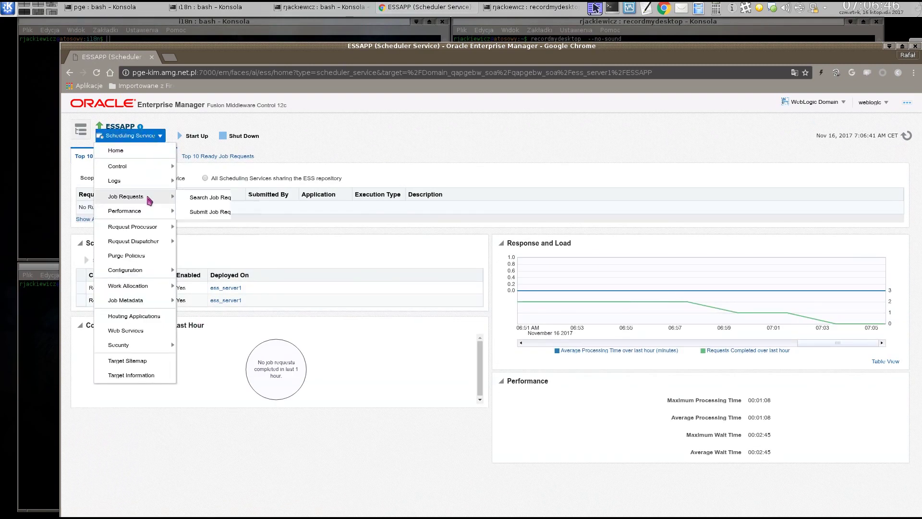
click(206, 212)
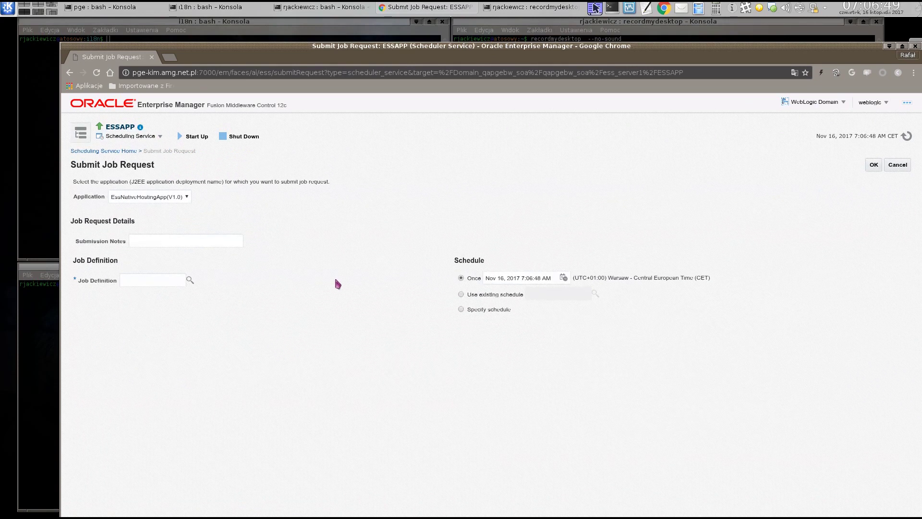
click(189, 280)
click(381, 318)
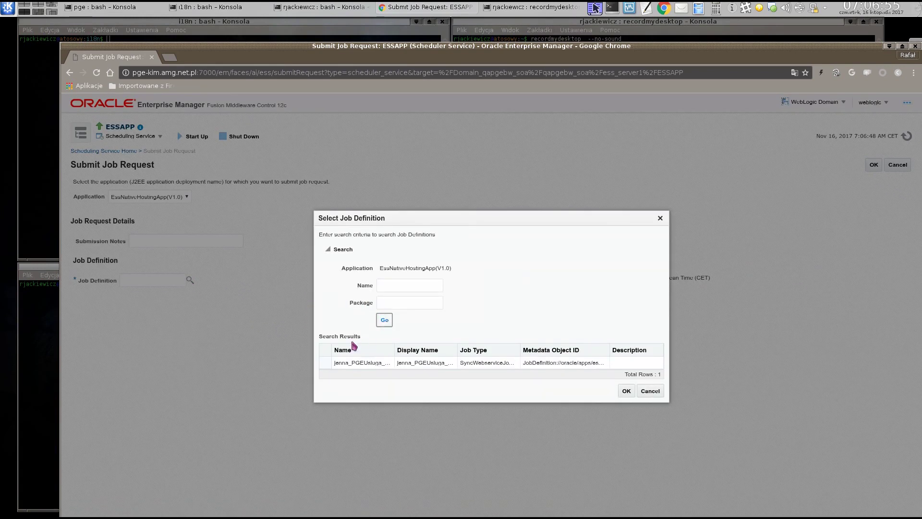
click(475, 362)
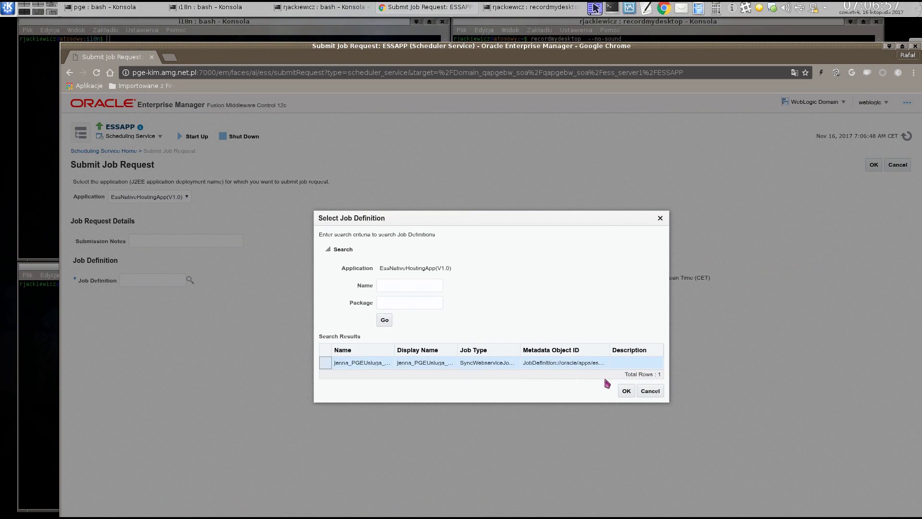
click(626, 391)
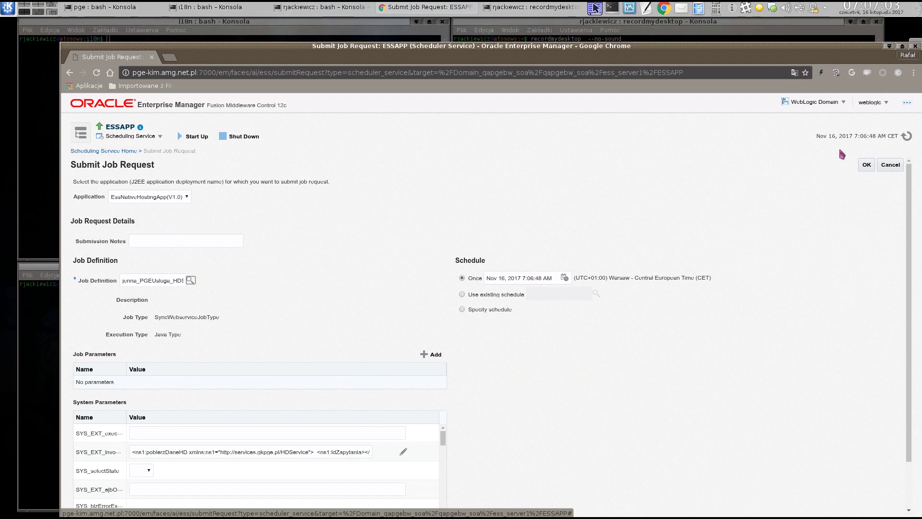
click(865, 165)
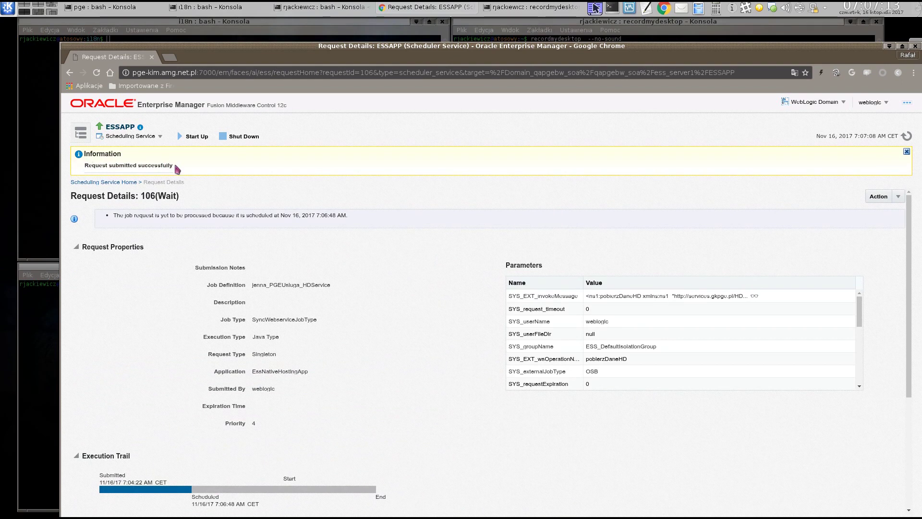
- Refresh the submitted request's details and check its execution trail and status
click(906, 137)
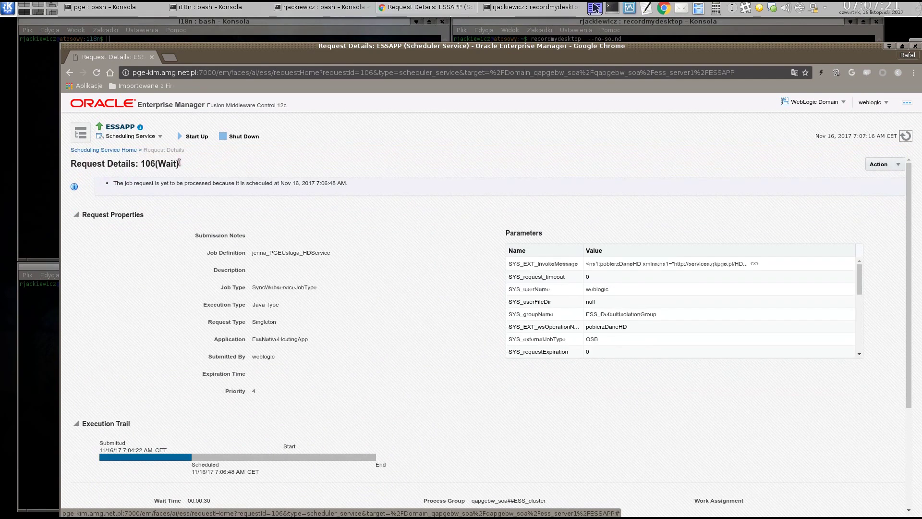
scroll(363, 284, down, 3)
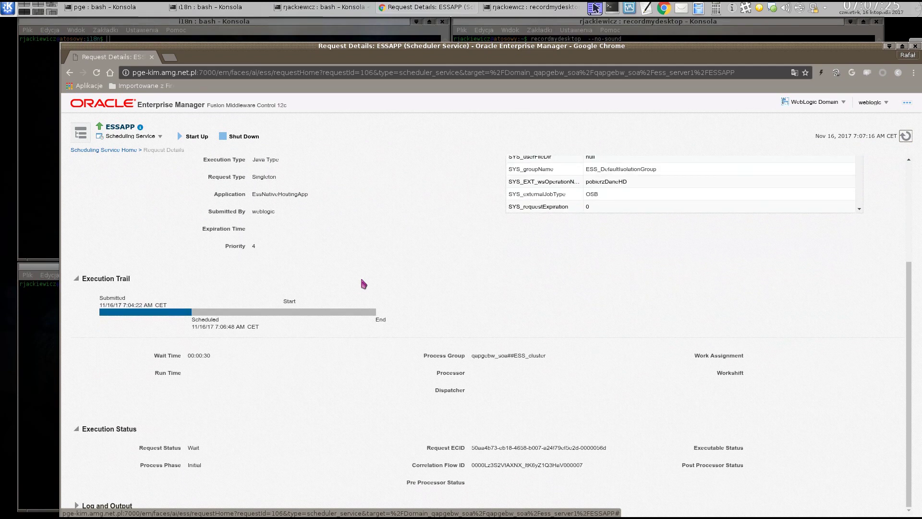
- Switch to KWrite, write the note "1-3 minuty..." in a blank document, and close it without saving
click(594, 7)
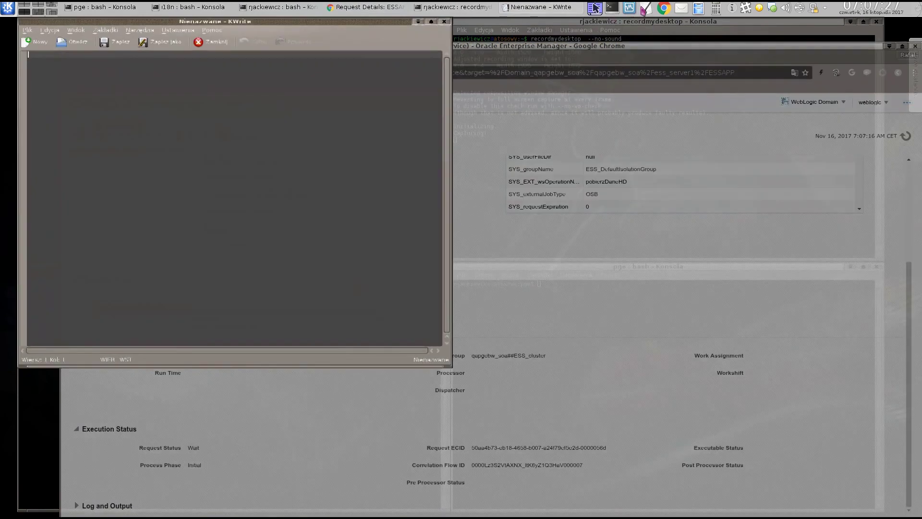
drag(356, 24, 639, 227)
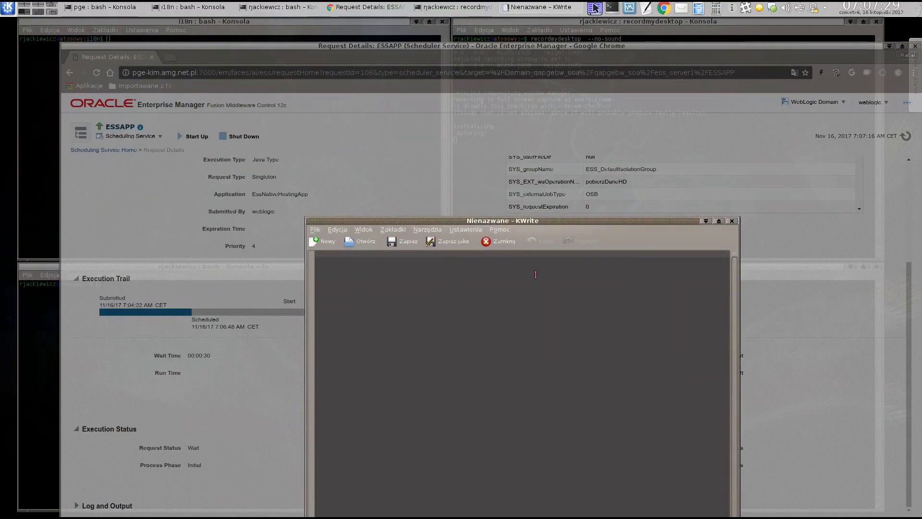
text(1-3 inuty)
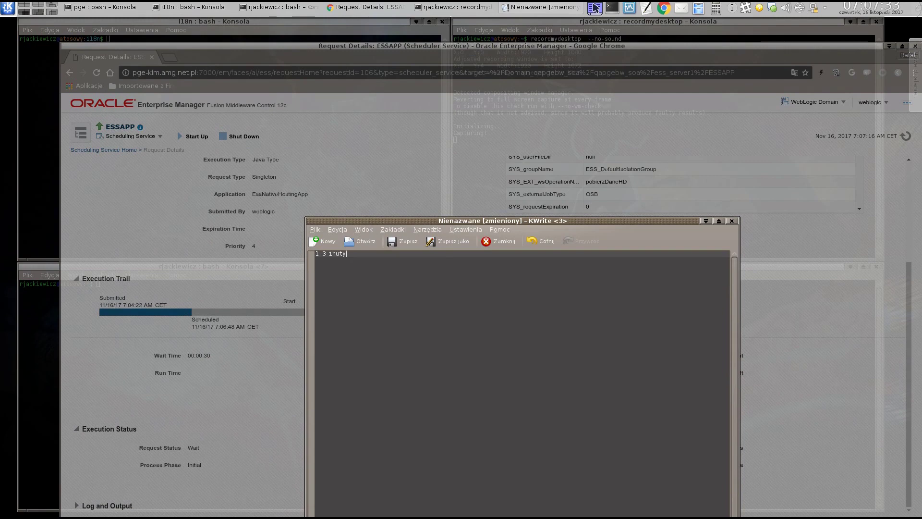
key(BackSpace)
key(BackSpace)
key(BackSpace)
key(BackSpace)
key(BackSpace)
text(minuty...)
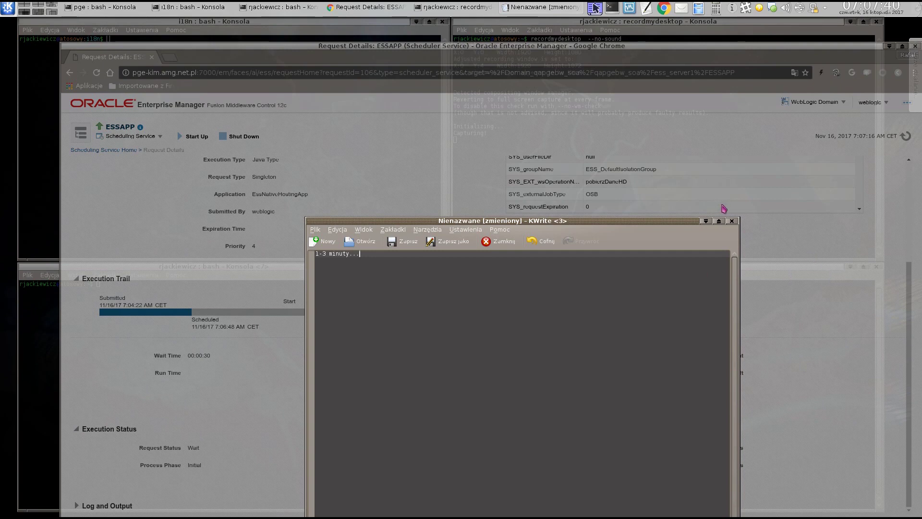
click(731, 221)
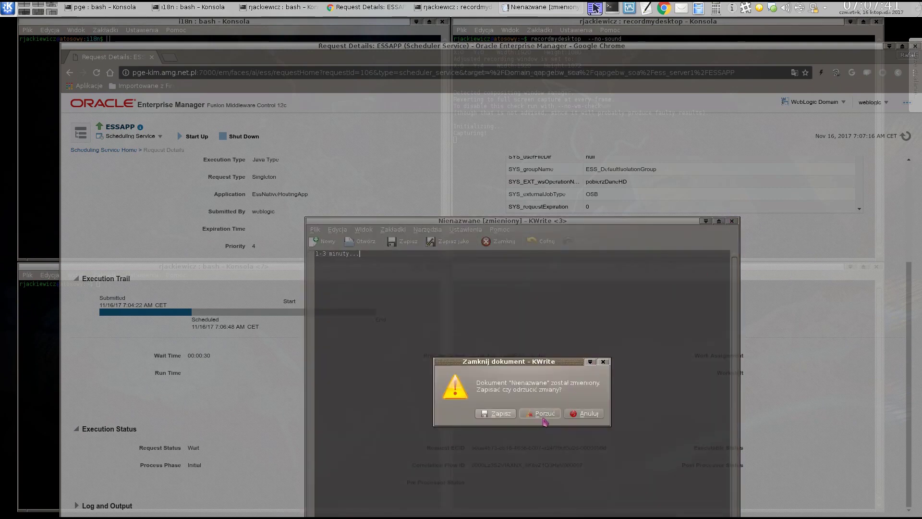
click(544, 414)
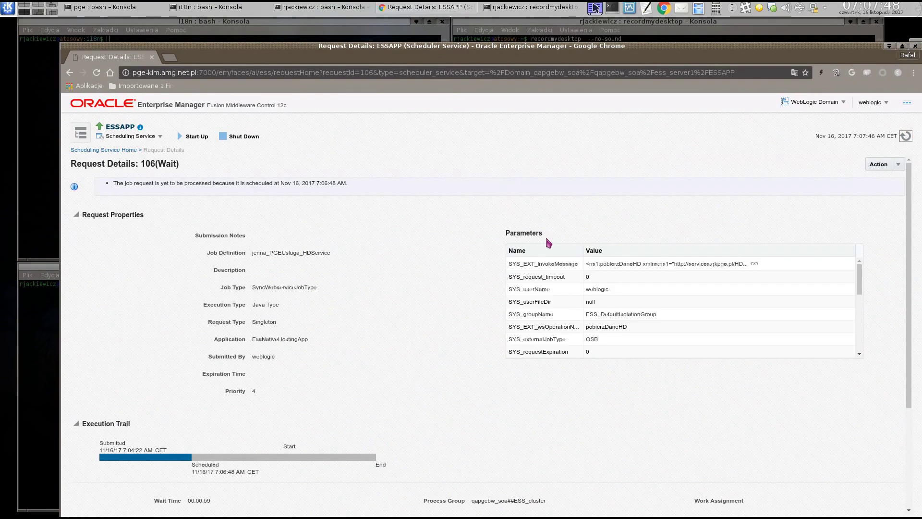
- Keep refreshing the job request's details to monitor its wait time, execution trail and request status
scroll(379, 246, down, 3)
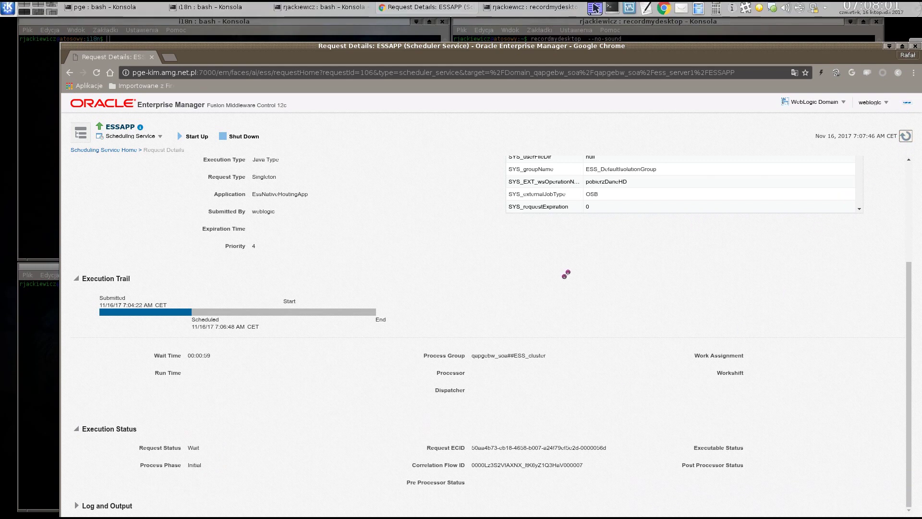
scroll(528, 313, down, 5)
scroll(446, 371, down, 3)
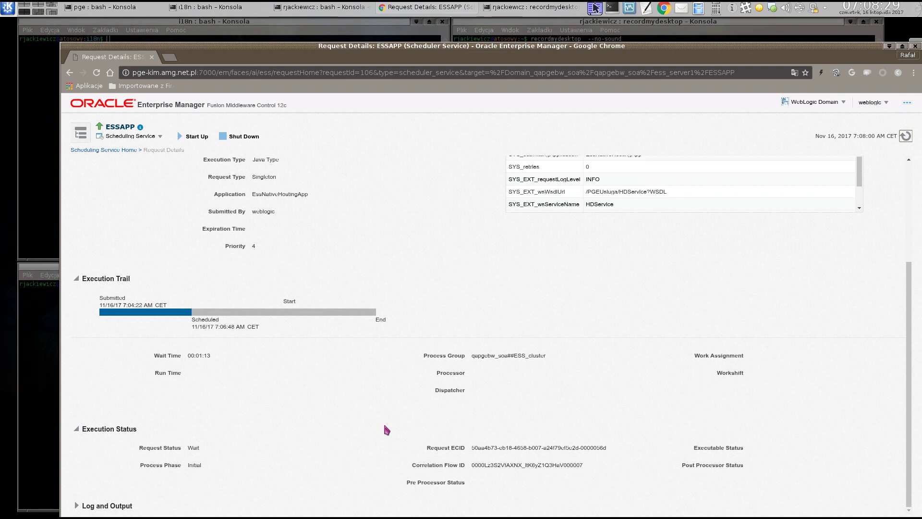
click(905, 137)
scroll(432, 284, down, 3)
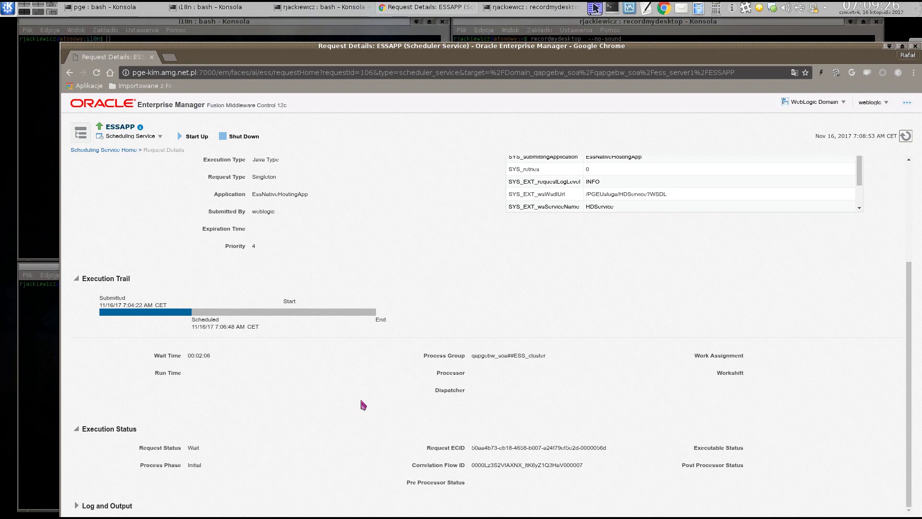
click(906, 136)
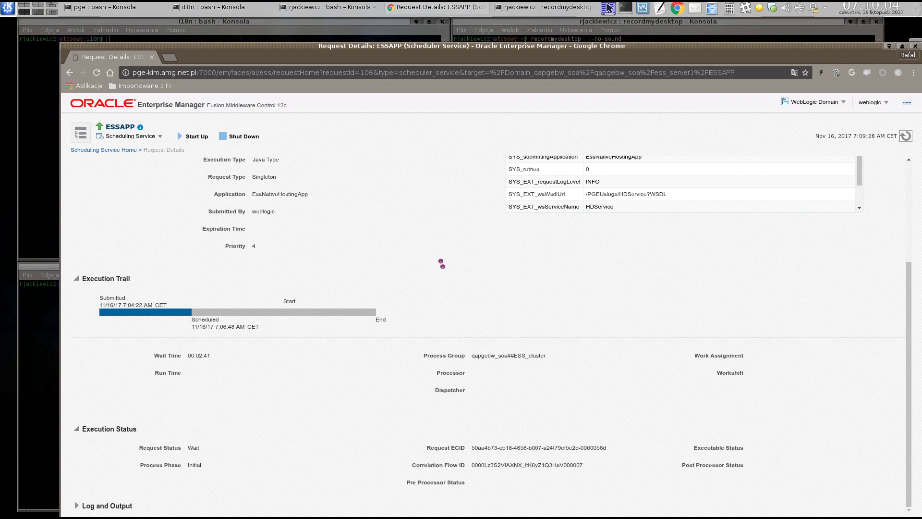
scroll(442, 264, down, 3)
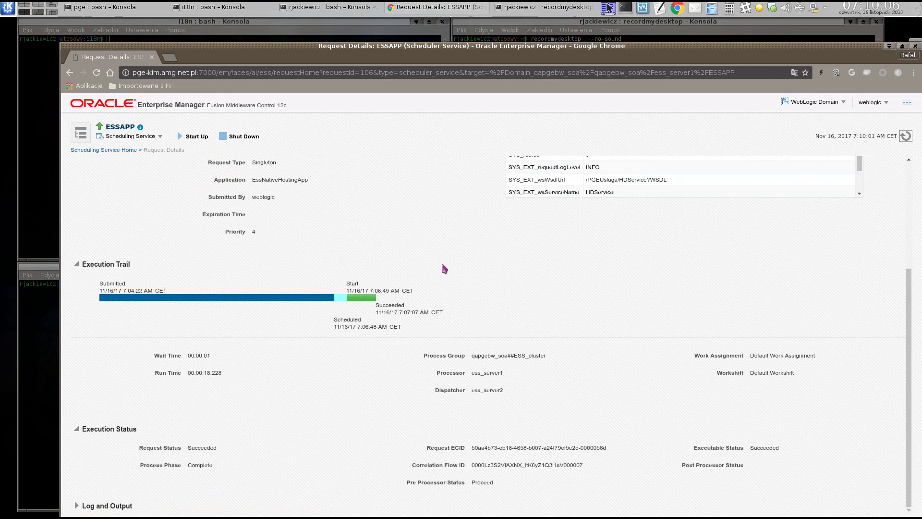
- Download the request's output file WebServiceJobOutput-106.txt, view it in the text editor, and close it
click(75, 507)
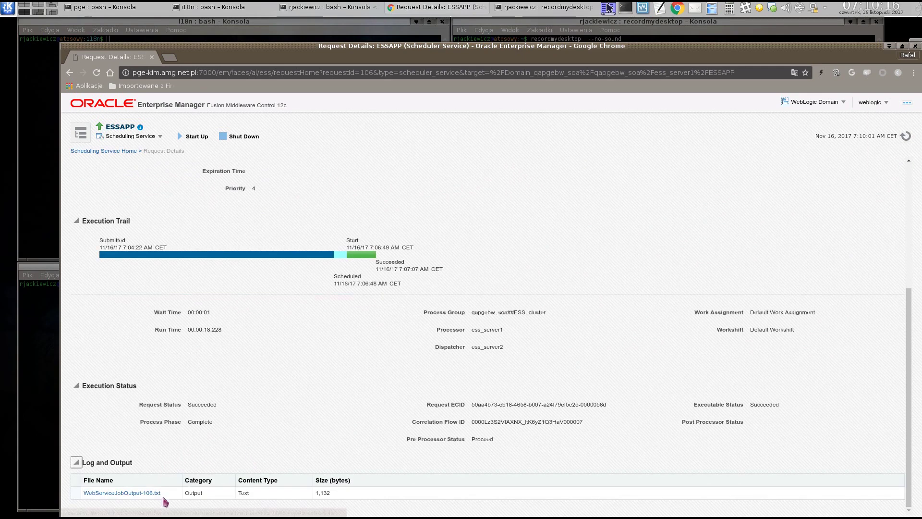
click(129, 494)
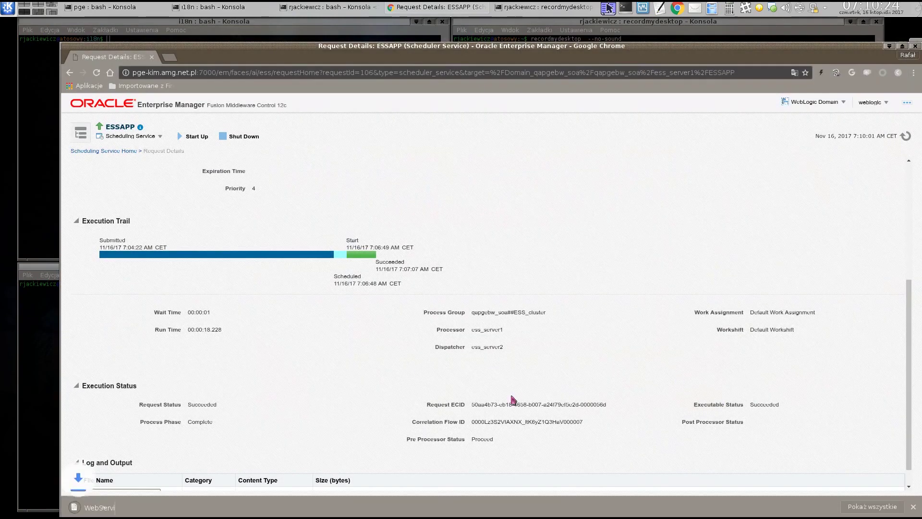
click(695, 370)
click(120, 507)
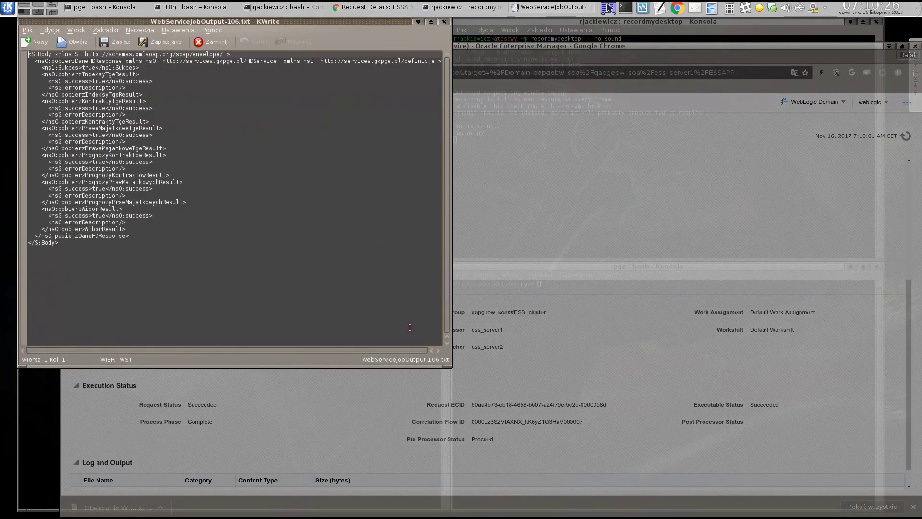
click(444, 21)
- Search for job requests across all scheduling services sharing the ESS repository
scroll(428, 247, up, 6)
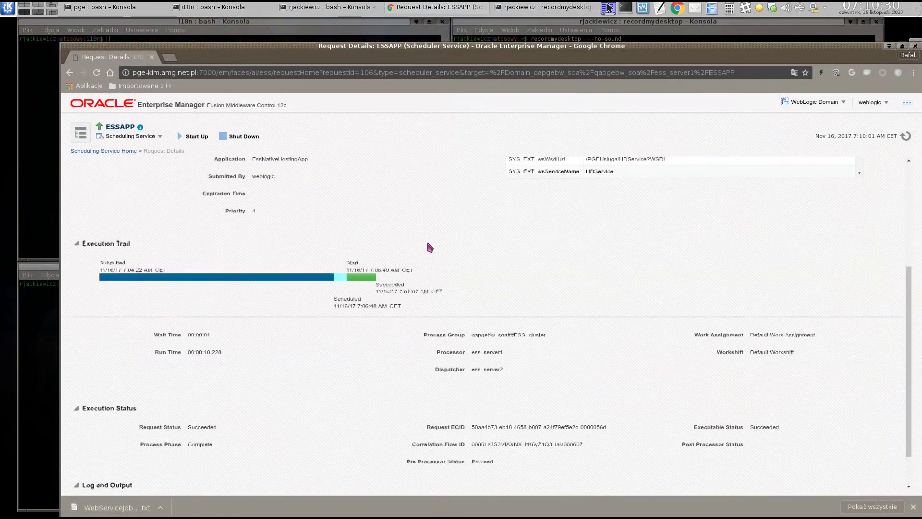
click(146, 136)
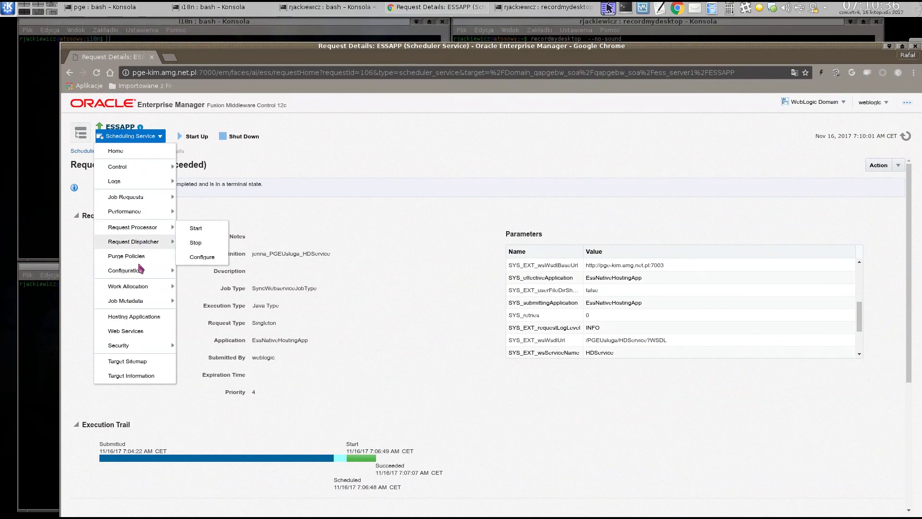
mouse_move(149, 197)
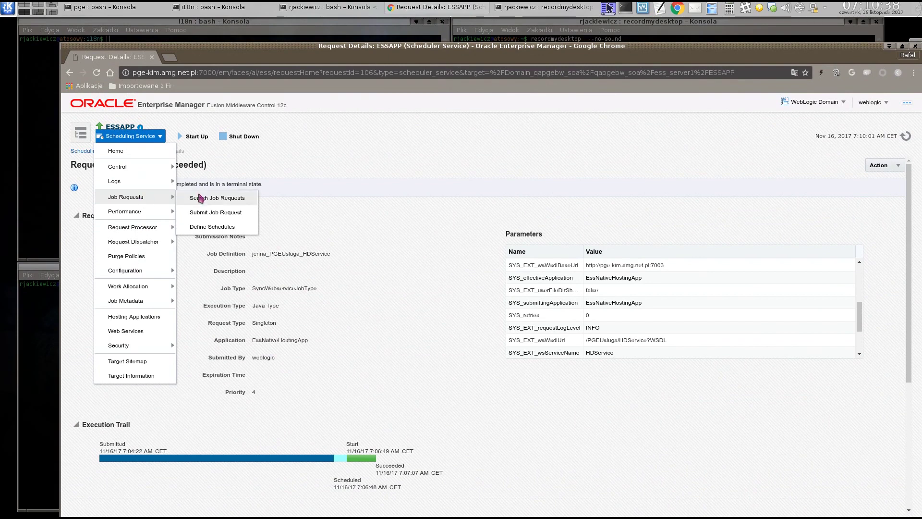
click(222, 197)
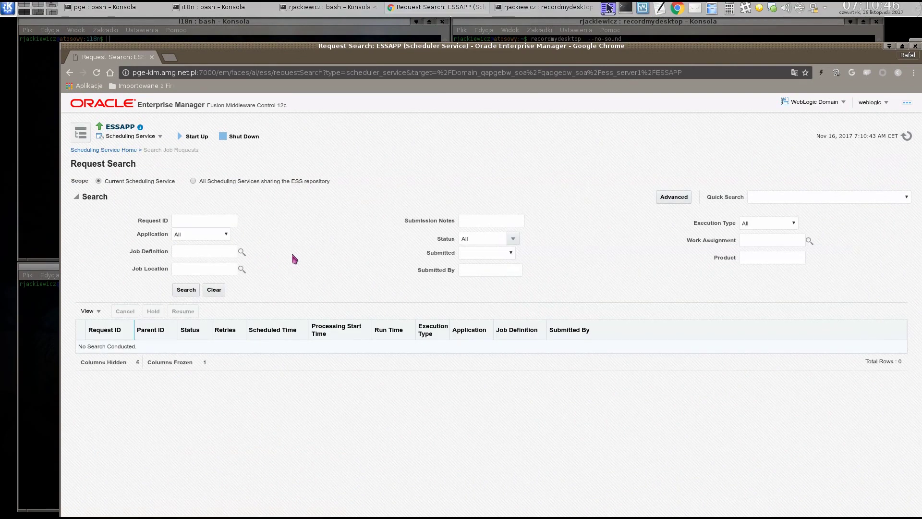
click(193, 181)
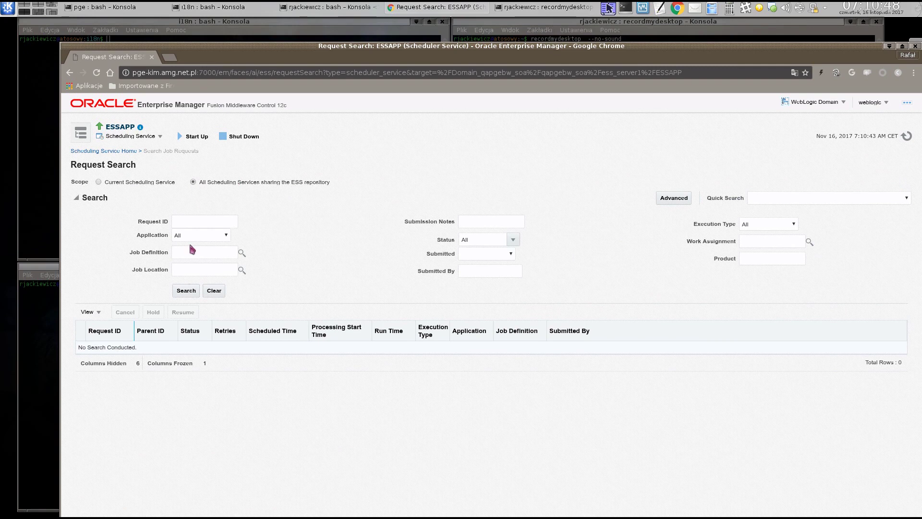
click(182, 296)
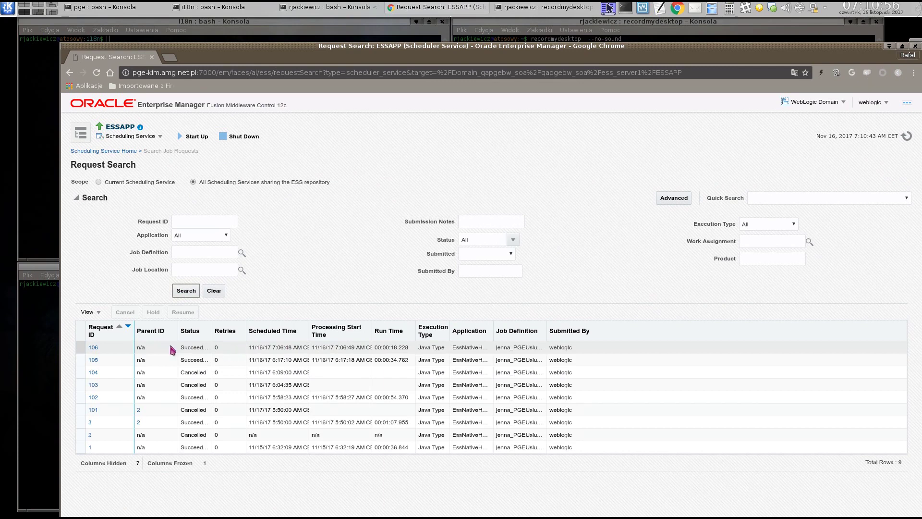
- Open the details of request 106 from the search results and expand its log and output section
click(95, 346)
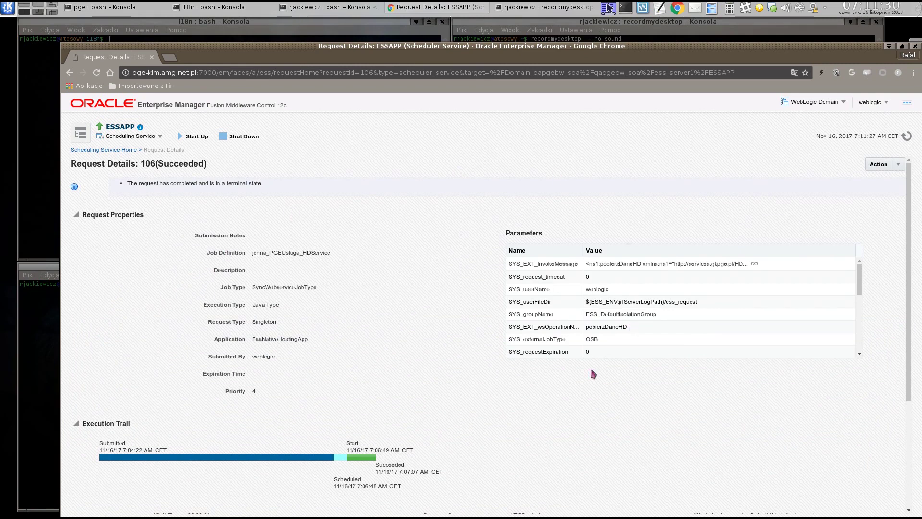
scroll(245, 407, down, 3)
scroll(246, 406, down, 1)
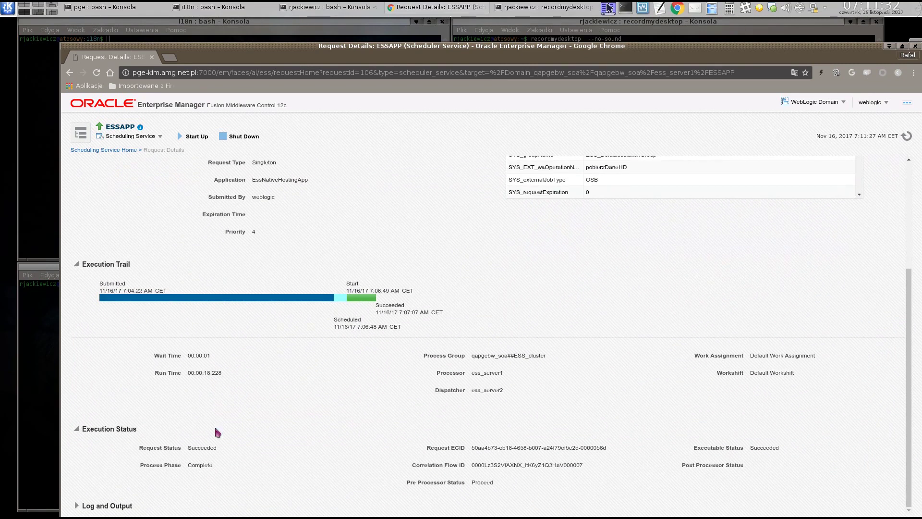
click(75, 505)
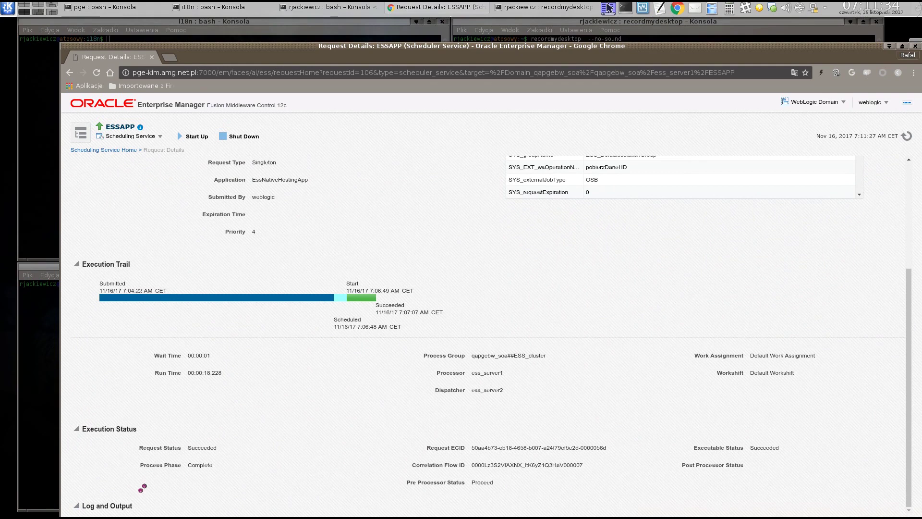